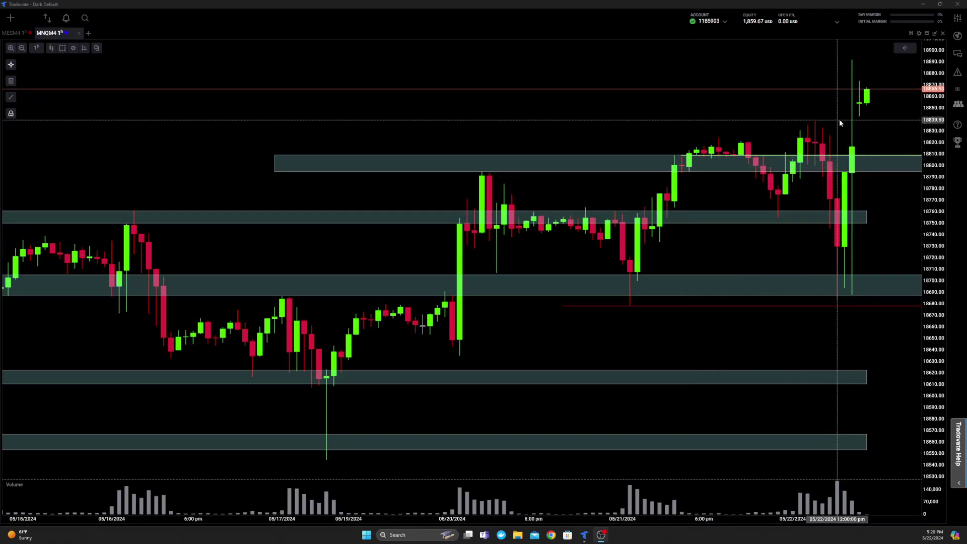
pyautogui.moveTo(841, 124); pyautogui.dragTo(741, 130)
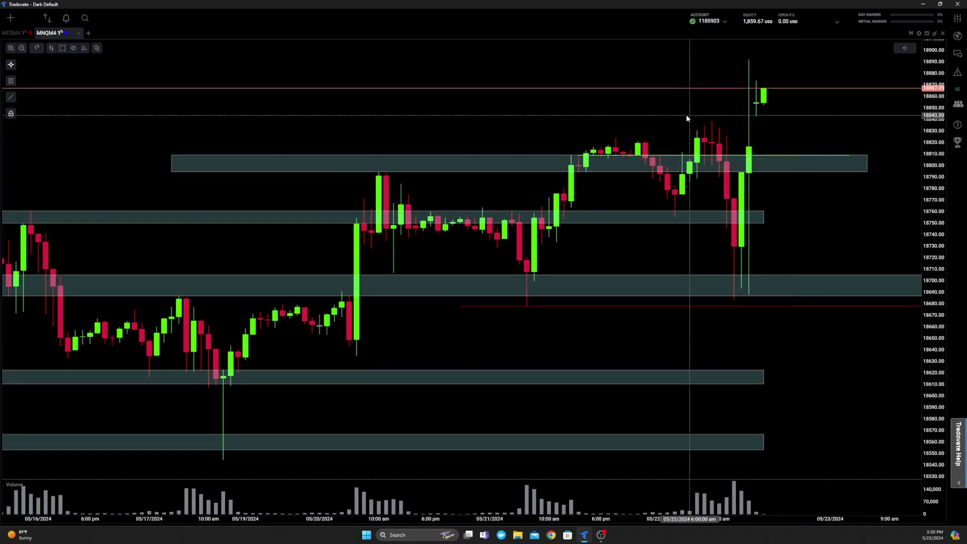
pyautogui.click(805, 154)
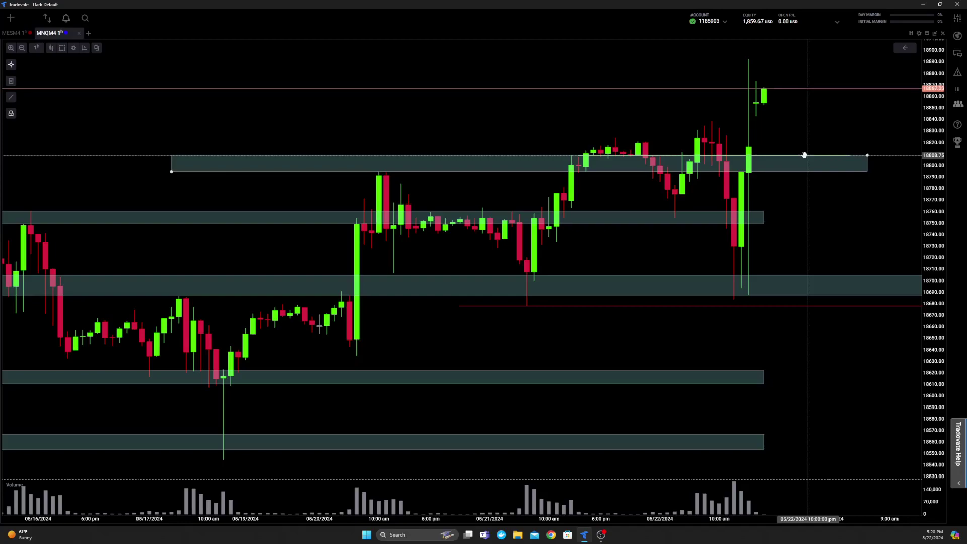
pyautogui.click(806, 200)
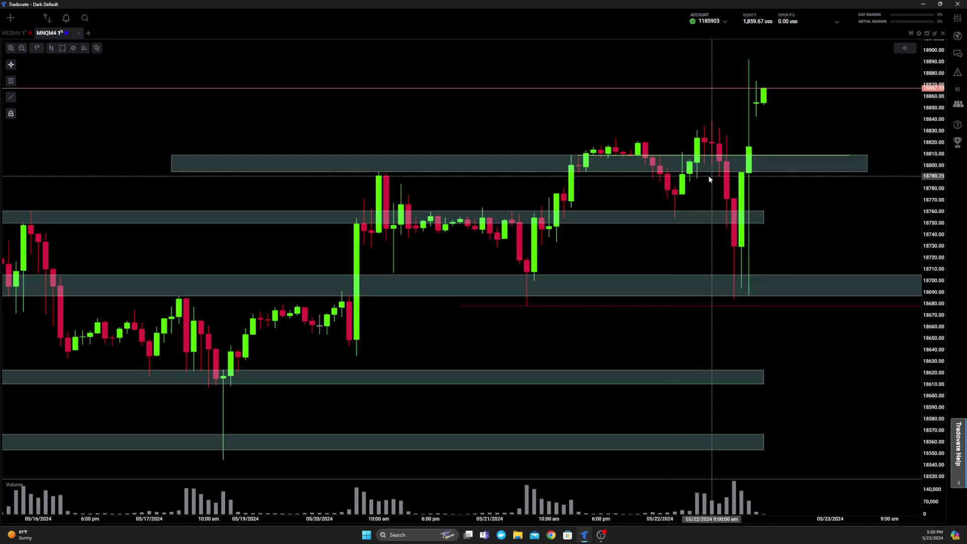
pyautogui.click(499, 171)
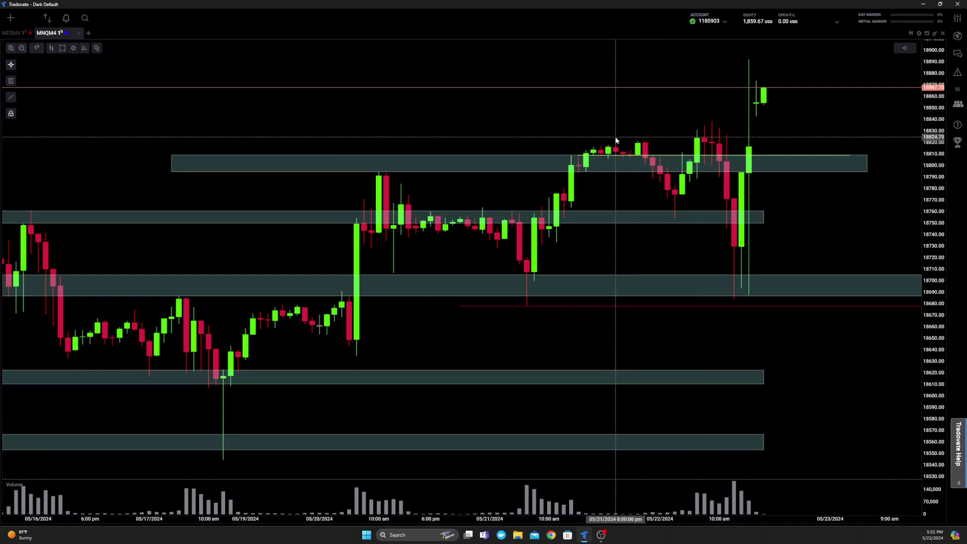
pyautogui.click(691, 156)
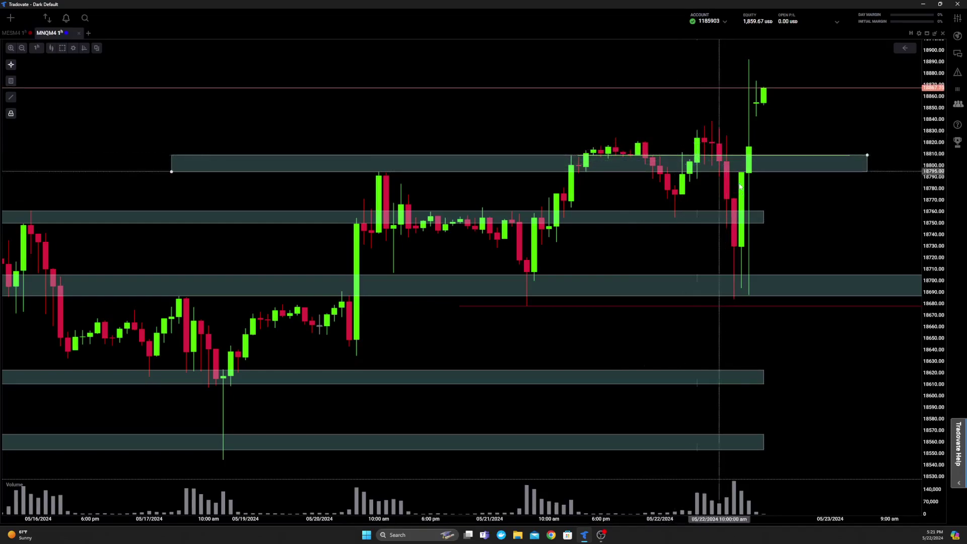
pyautogui.click(722, 143)
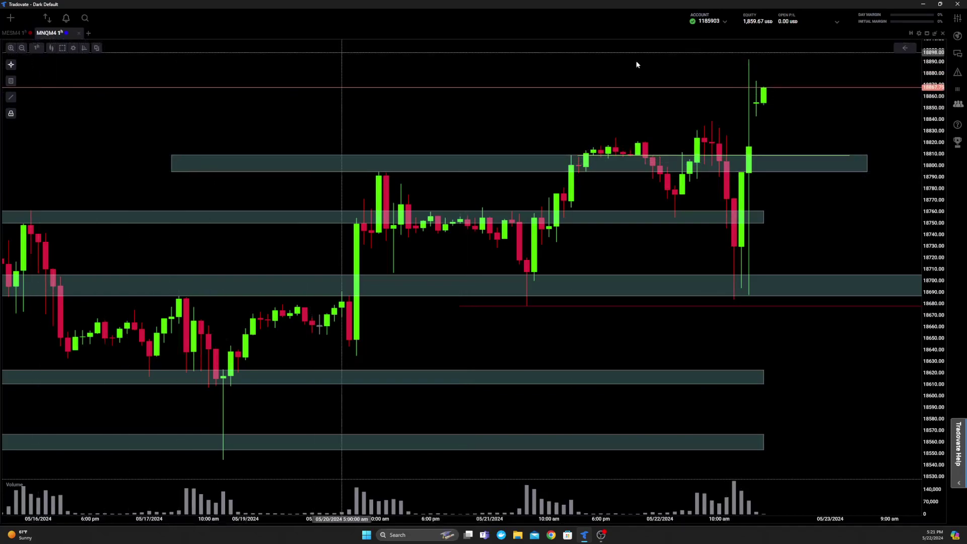
# - Restore the multi-chart layout, zoom into the MNQM4 5000-tick chart, and maximize it
pyautogui.click(927, 33)
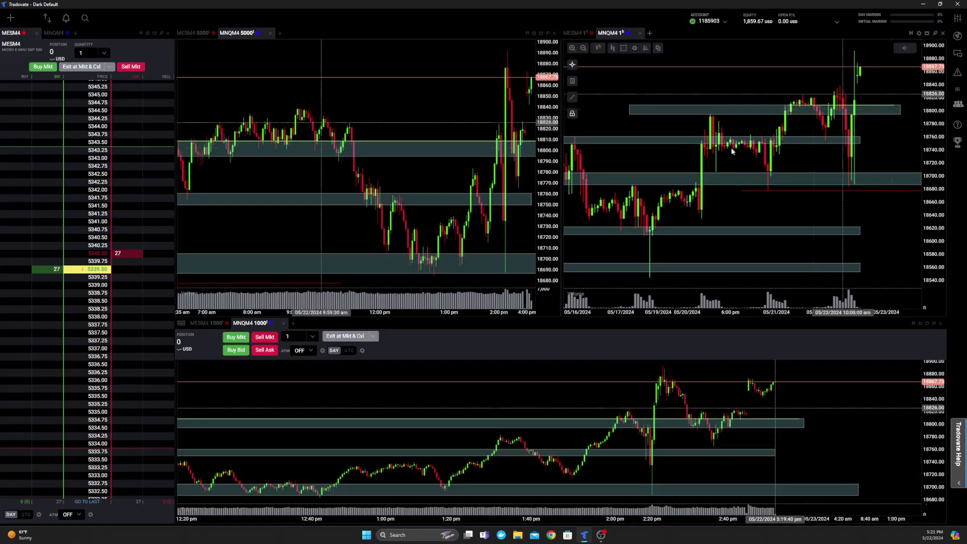
pyautogui.scroll(5, 383, 117)
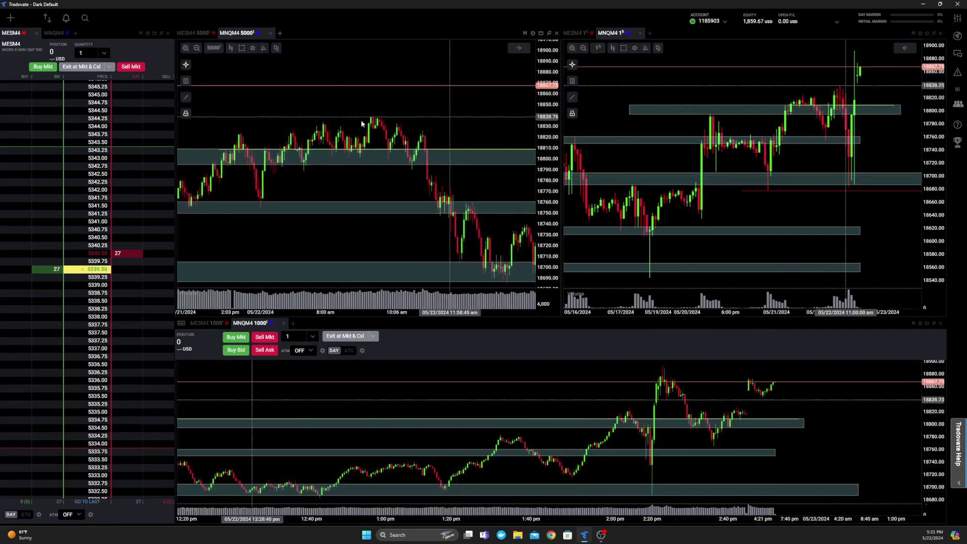
pyautogui.scroll(5, 345, 124)
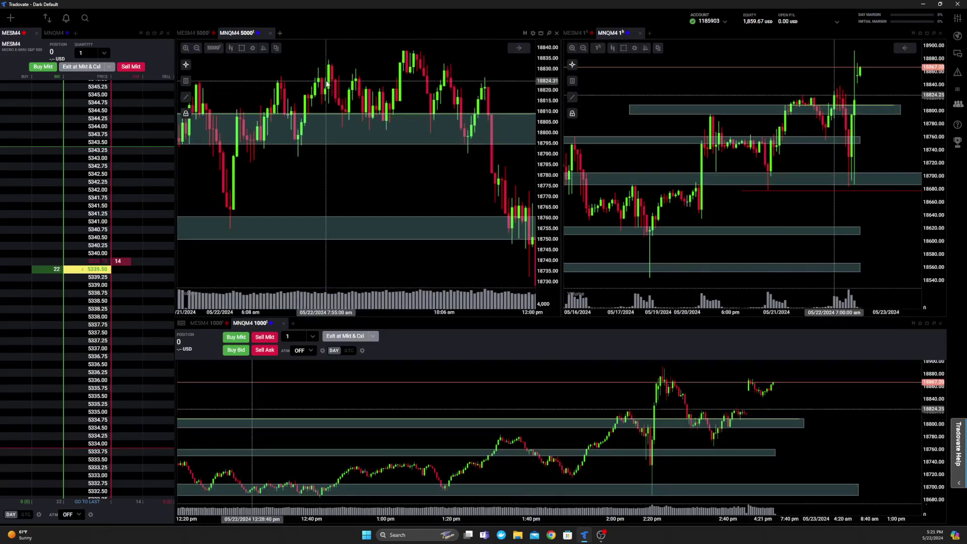
pyautogui.click(549, 33)
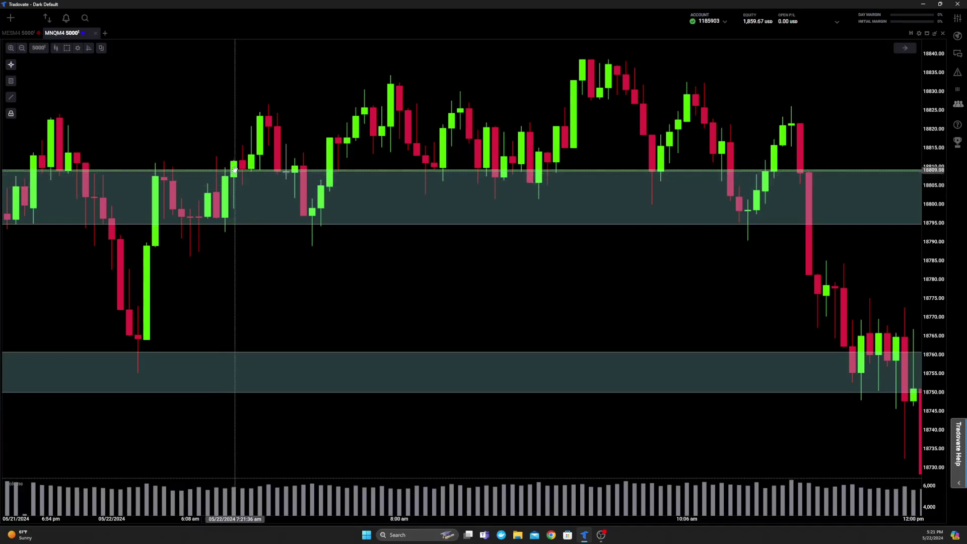
# - Pan the 5000-tick chart back in time and nudge the upper zone's top edge down onto the candle tops
pyautogui.moveTo(234, 169); pyautogui.dragTo(419, 160)
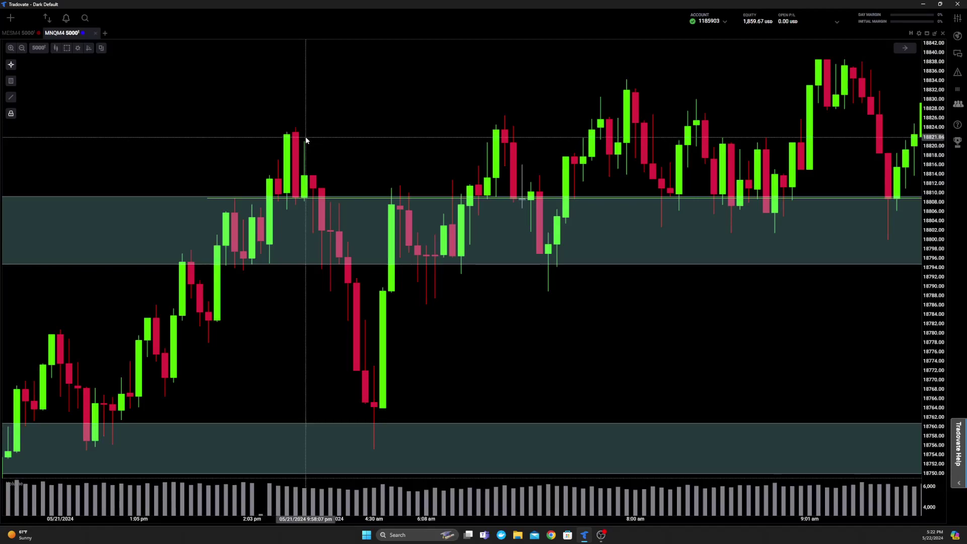
pyautogui.moveTo(485, 195); pyautogui.dragTo(486, 197)
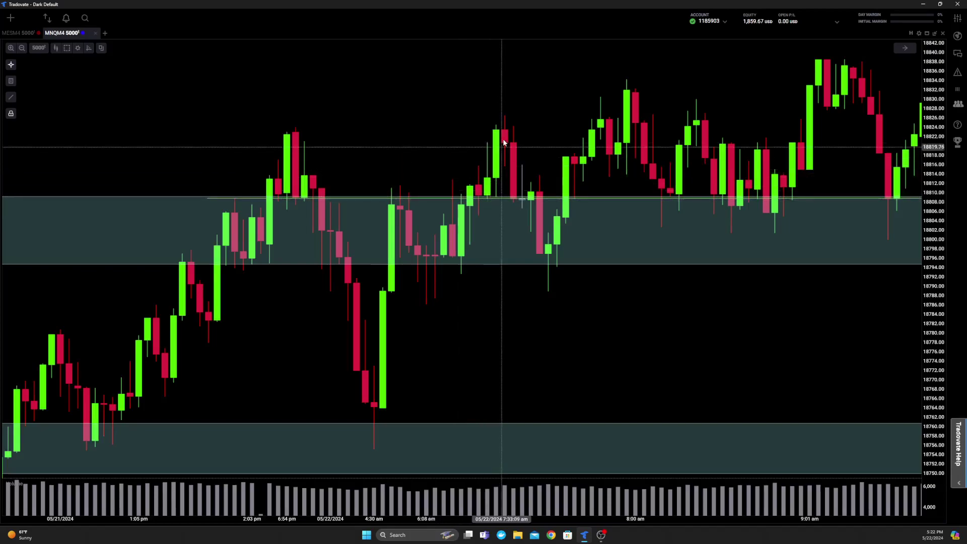
# - Back in the multi-chart layout, zoom and pan the 1000-tick MNQM4 chart to the 05/21 overnight bars
pyautogui.click(936, 33)
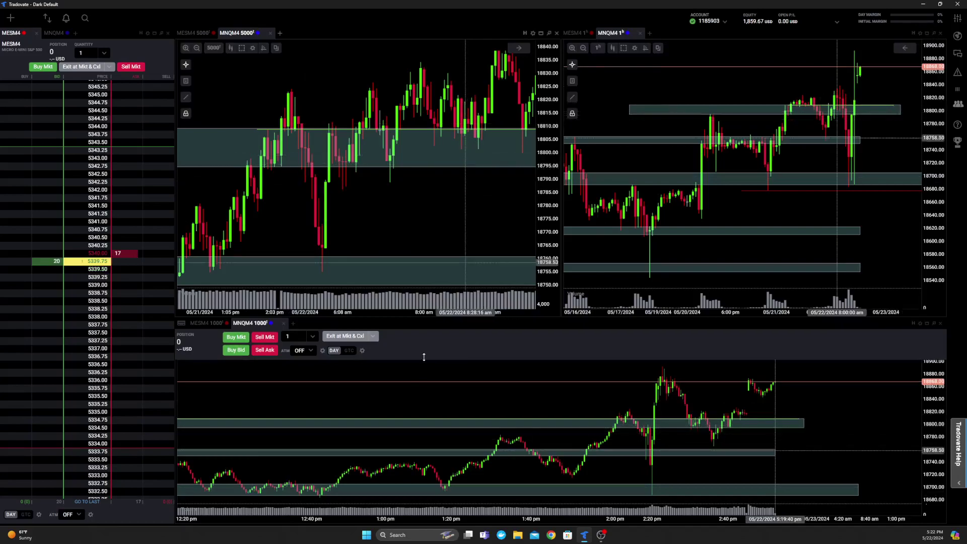
pyautogui.moveTo(399, 404)
pyautogui.mouseDown()
pyautogui.moveTo(736, 411)
pyautogui.moveTo(407, 386)
pyautogui.mouseUp()
pyautogui.scroll(-5, 406, 387)
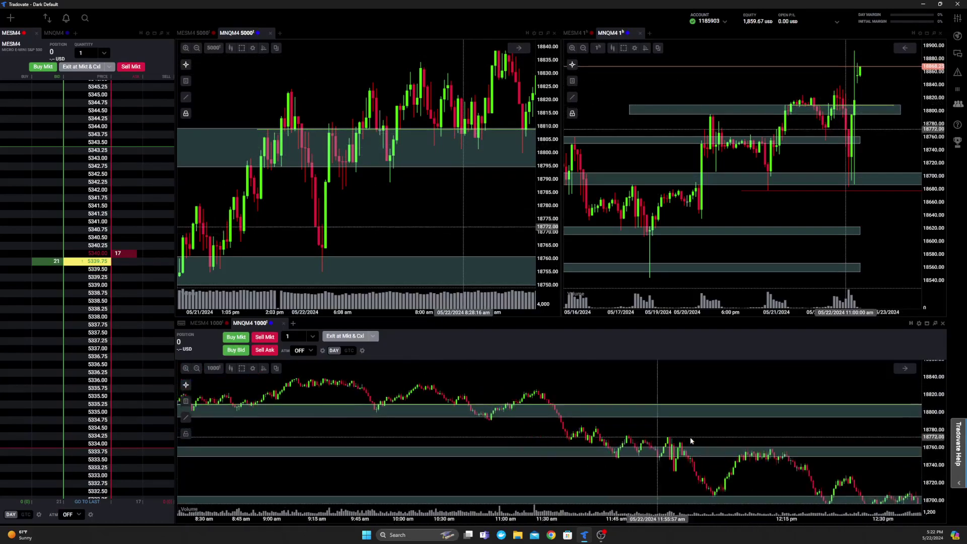
pyautogui.scroll(-3, 464, 423)
pyautogui.moveTo(465, 423); pyautogui.dragTo(797, 436)
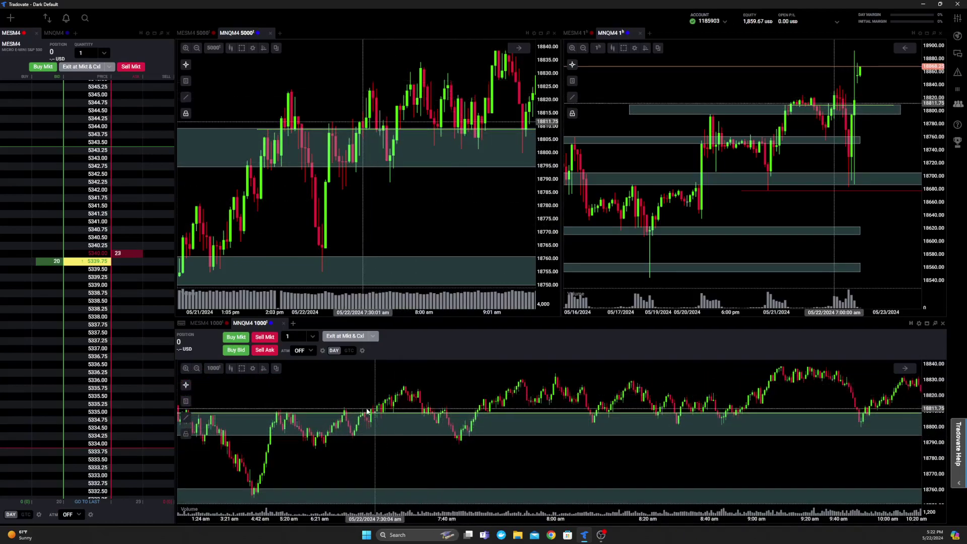
pyautogui.scroll(1, 366, 409)
pyautogui.scroll(4, 366, 409)
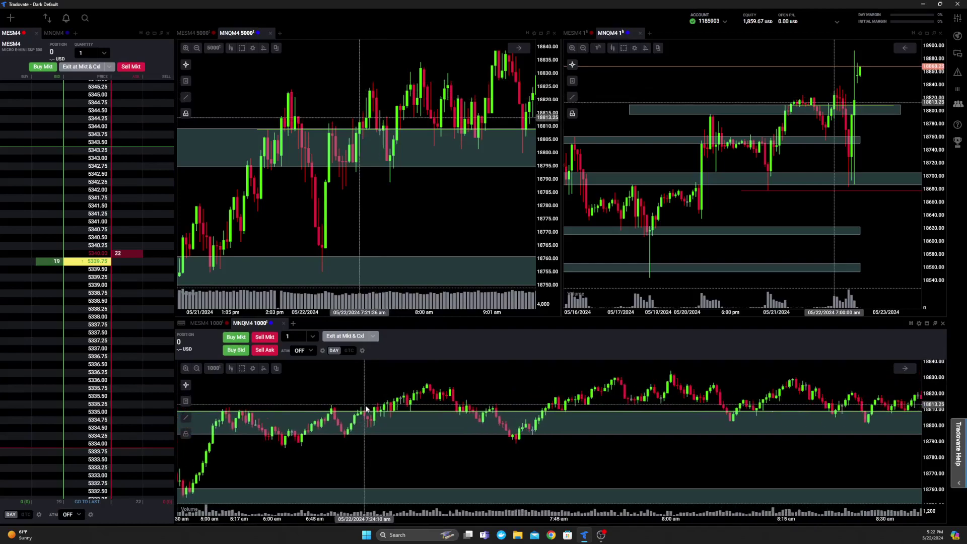
pyautogui.moveTo(378, 404); pyautogui.dragTo(385, 406)
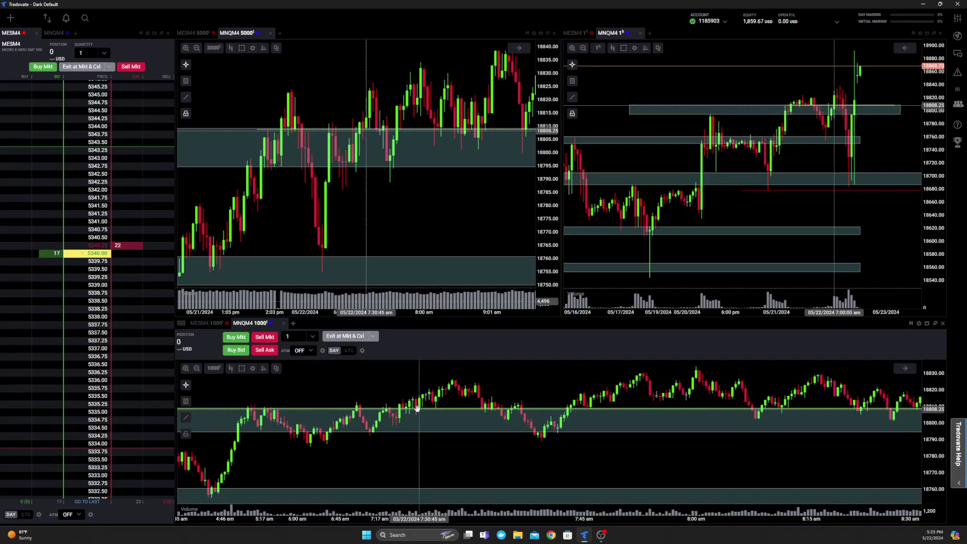
pyautogui.moveTo(418, 409); pyautogui.dragTo(591, 412)
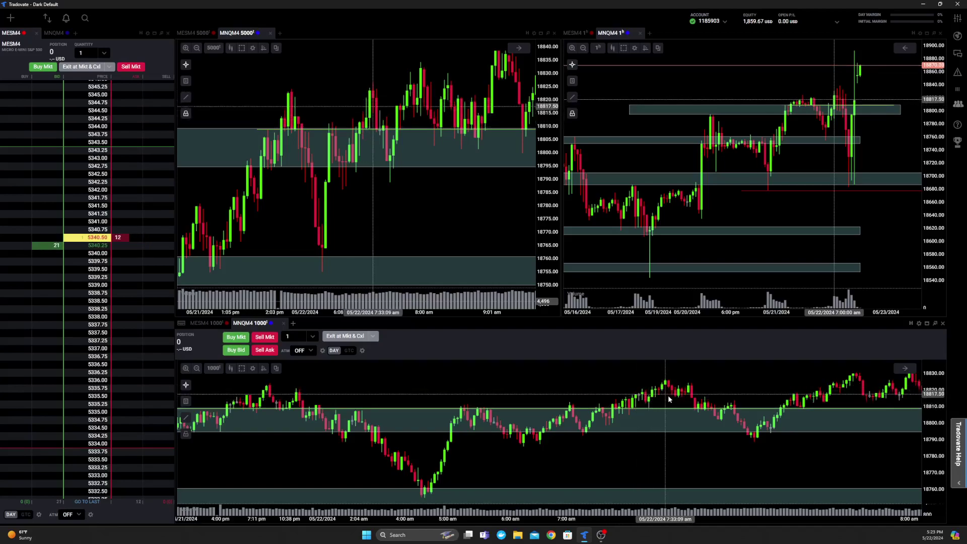
# - Zoom out and pan the 1000-tick and 5000-tick charts to show bars from 05/21 through about 11:00 am–noon
pyautogui.moveTo(668, 395); pyautogui.dragTo(579, 400)
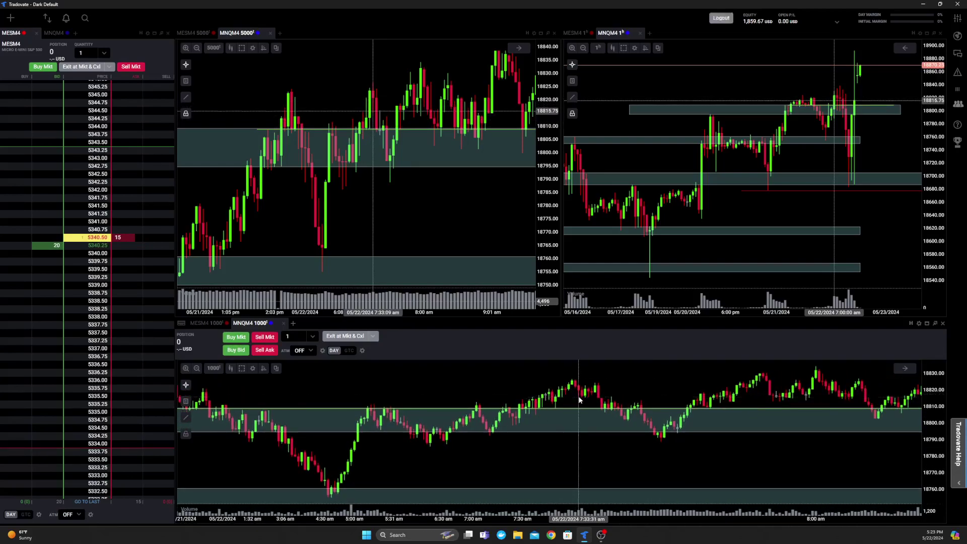
pyautogui.scroll(-5, 579, 399)
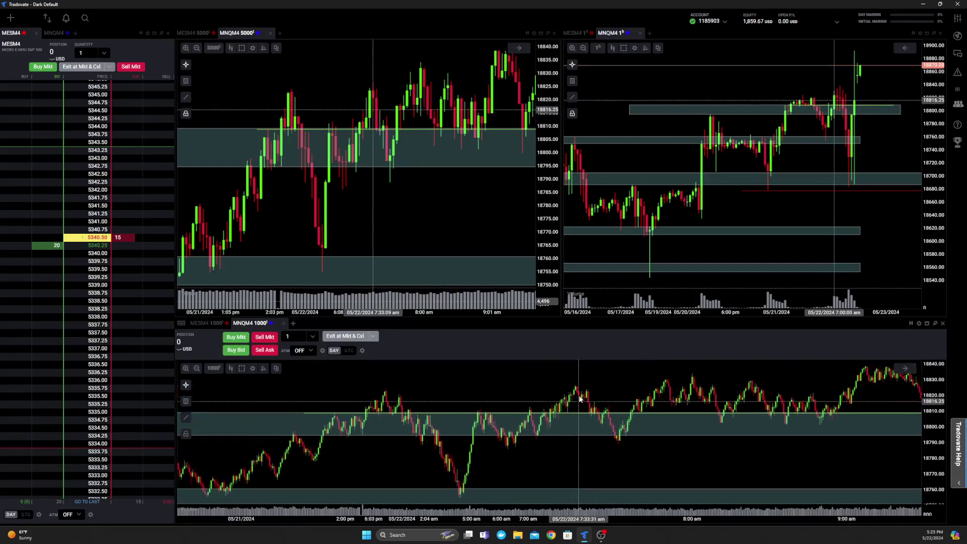
pyautogui.moveTo(579, 400); pyautogui.dragTo(536, 400)
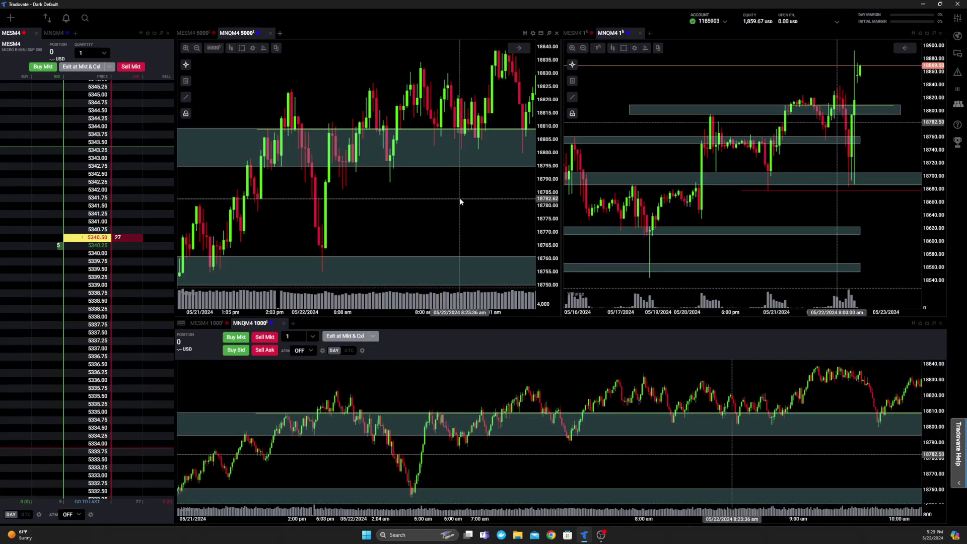
pyautogui.scroll(5, 460, 198)
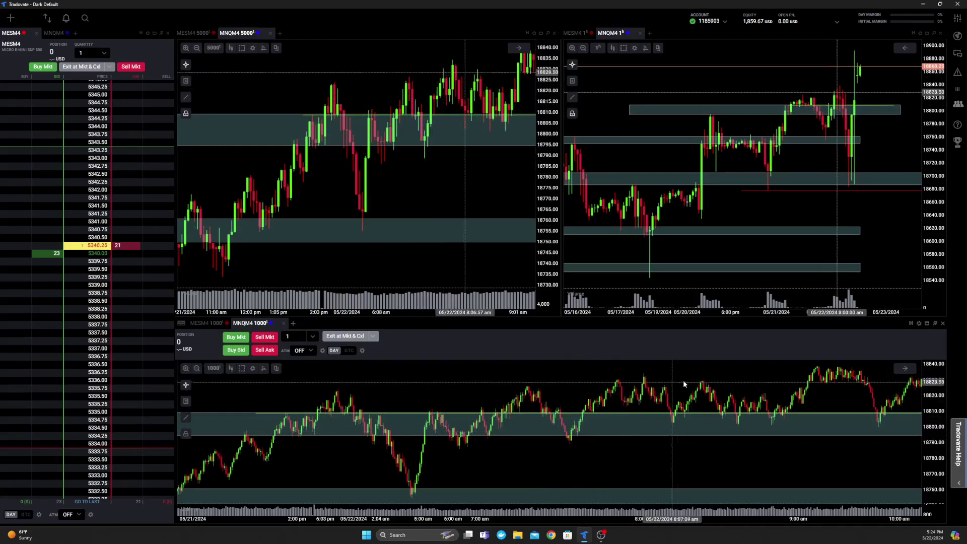
pyautogui.moveTo(618, 387); pyautogui.dragTo(382, 123)
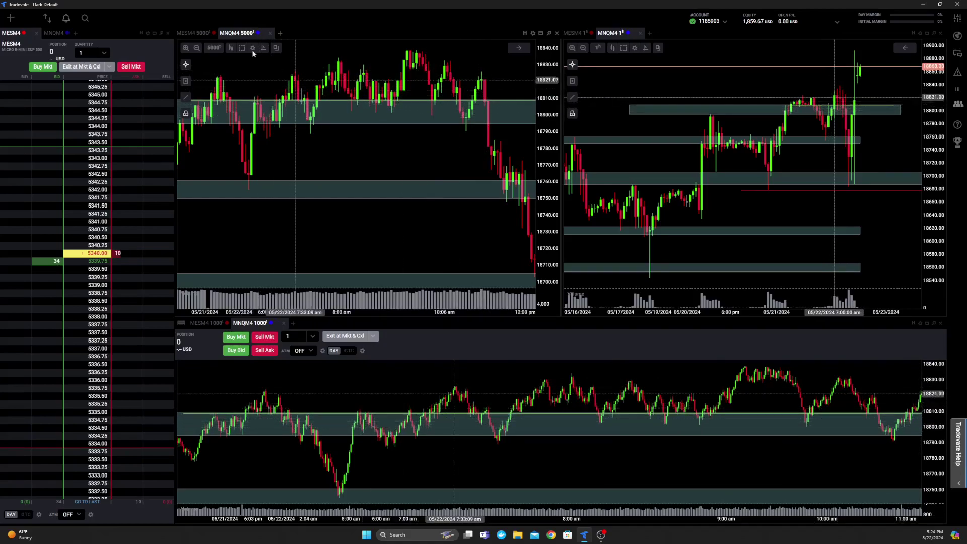
pyautogui.click(193, 33)
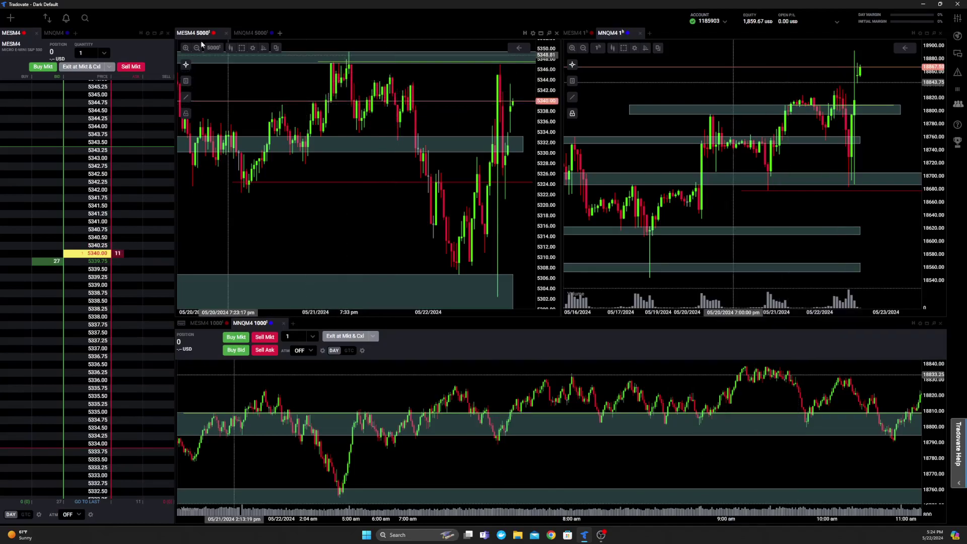
pyautogui.click(253, 34)
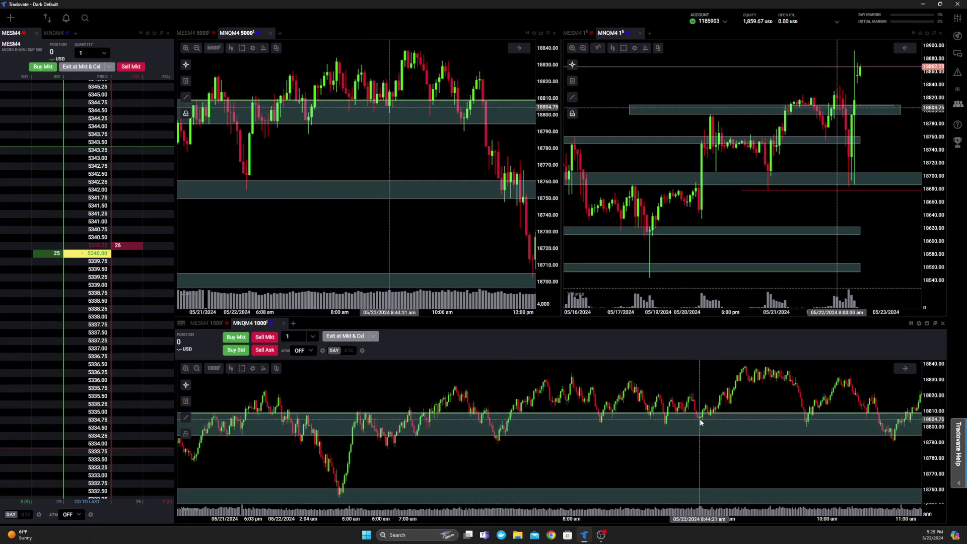
# - Zoom into the 1000-tick chart and pan it to the 5:00–9:30 am zone tests around 18,800–18,810
pyautogui.scroll(5, 701, 422)
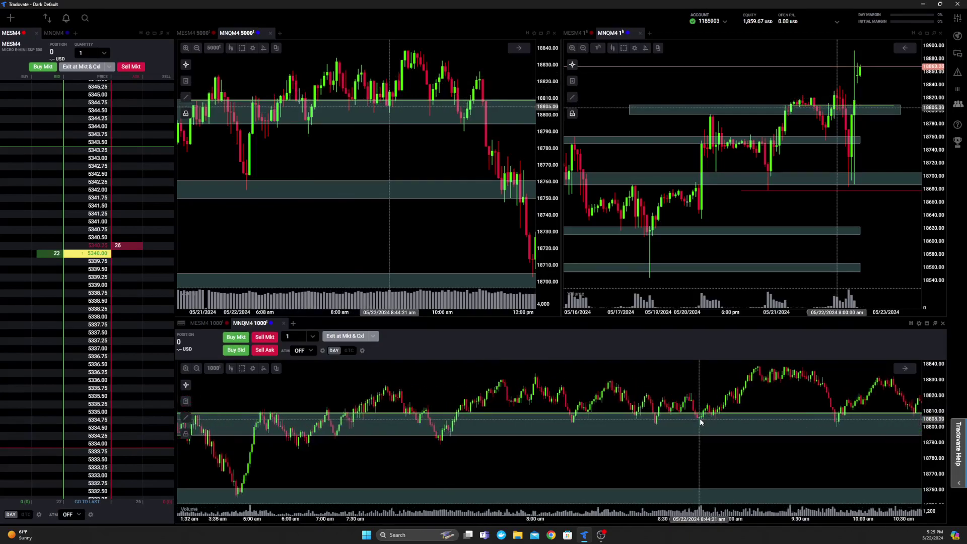
pyautogui.moveTo(671, 403); pyautogui.dragTo(750, 442)
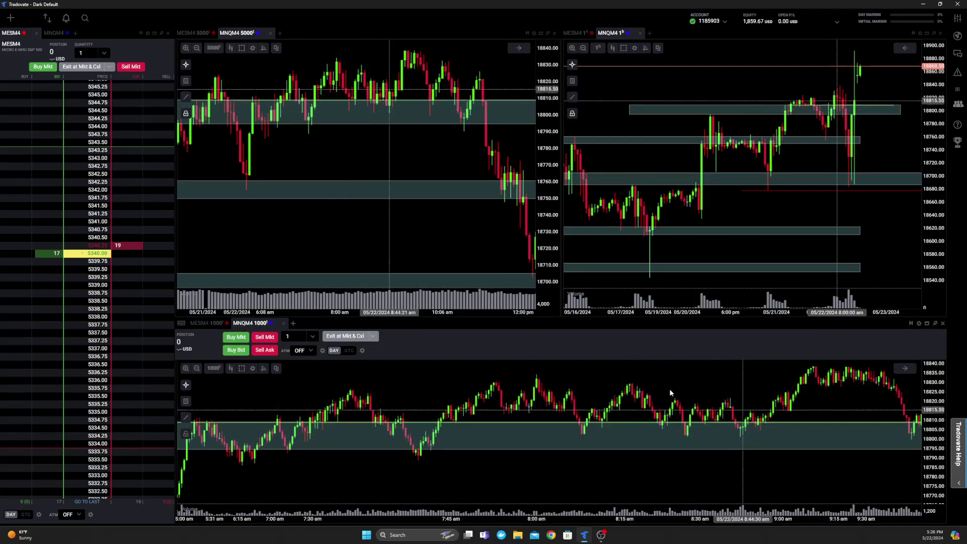
# - Rescale the 5000-tick chart to run from 8:00 am to about 4:00 pm, showing the rebound above 18,800
pyautogui.scroll(5, 363, 156)
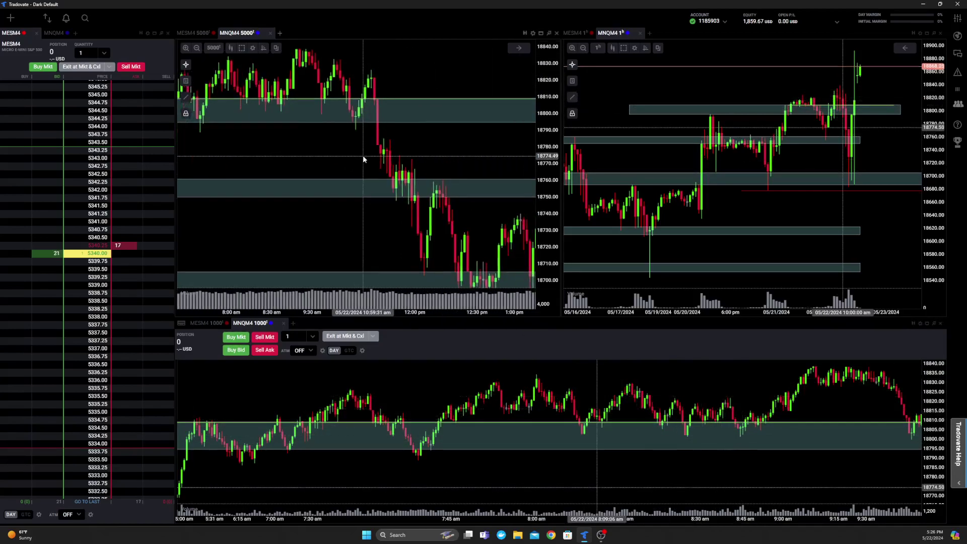
pyautogui.scroll(-4, 398, 151)
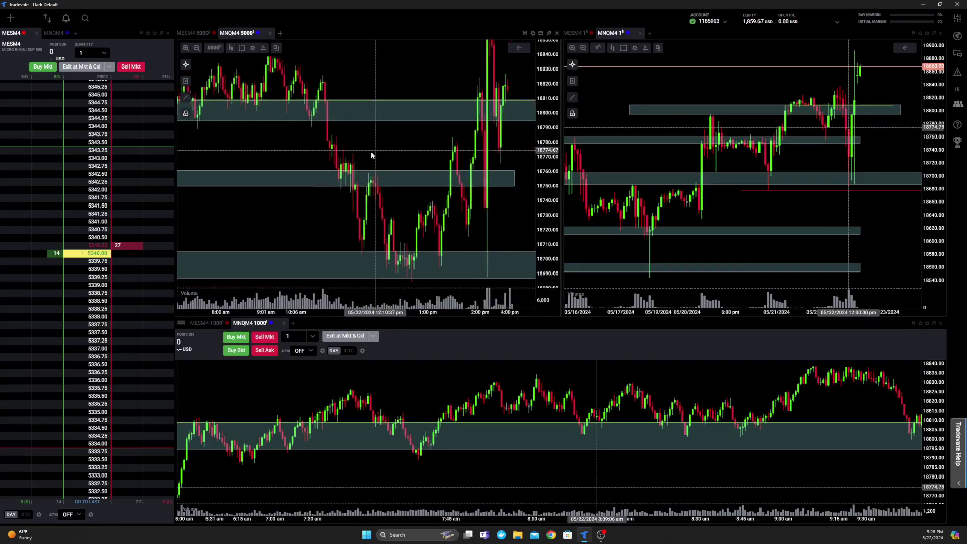